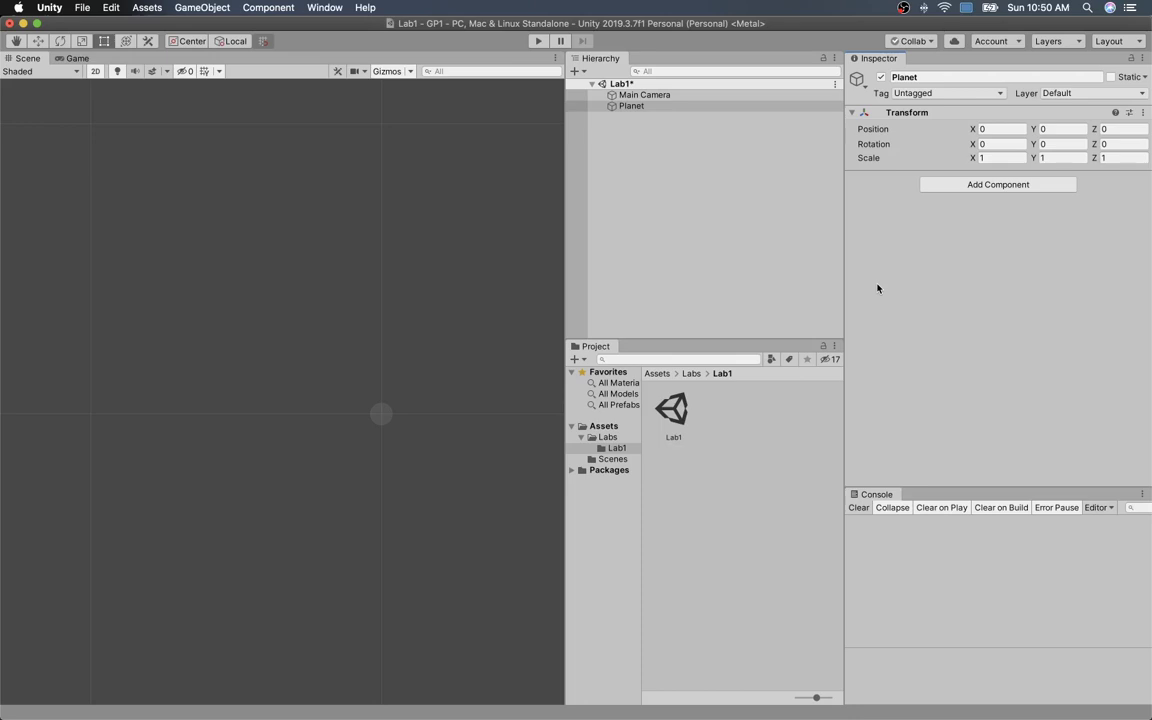
Run the scene in play mode to check the Planet object, and stop it
click(538, 42)
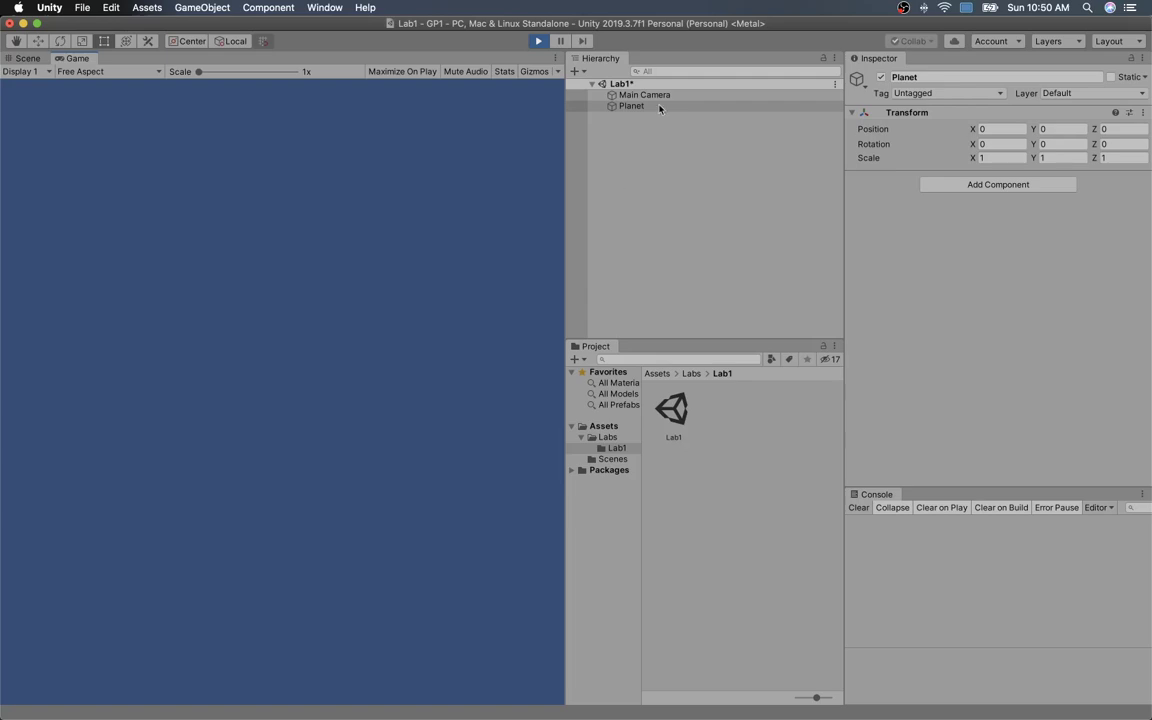
click(530, 38)
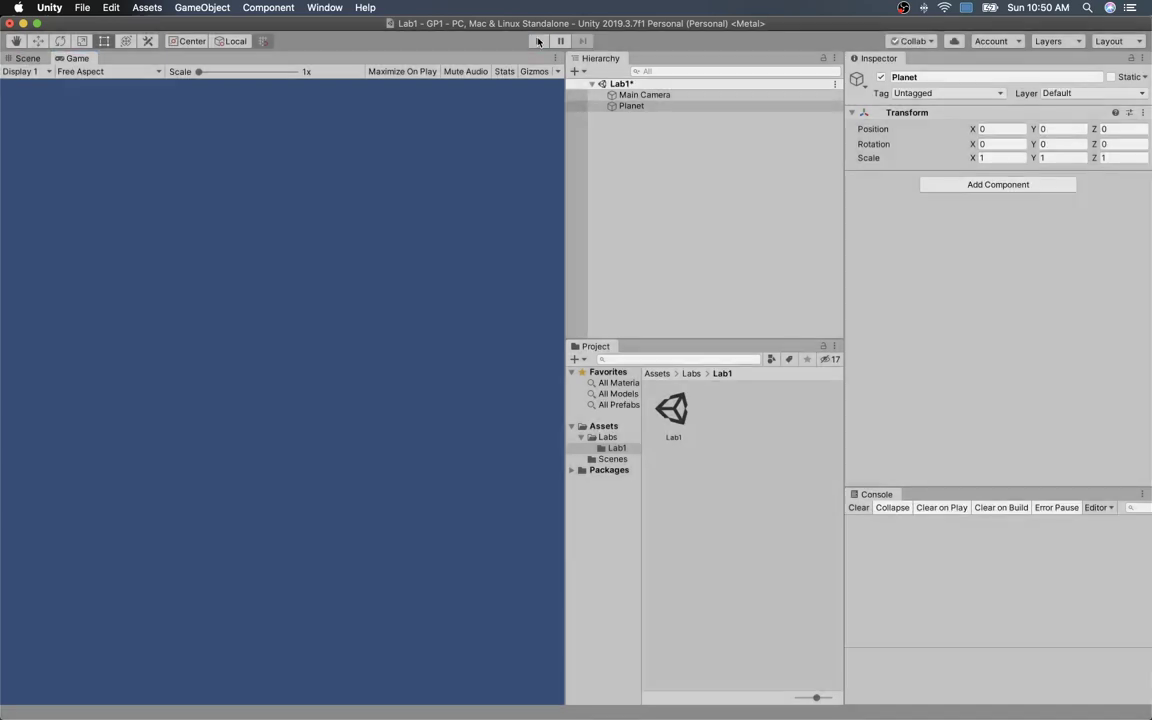
Add a Sprite Renderer component from the Rendering category to the Planet object
click(968, 186)
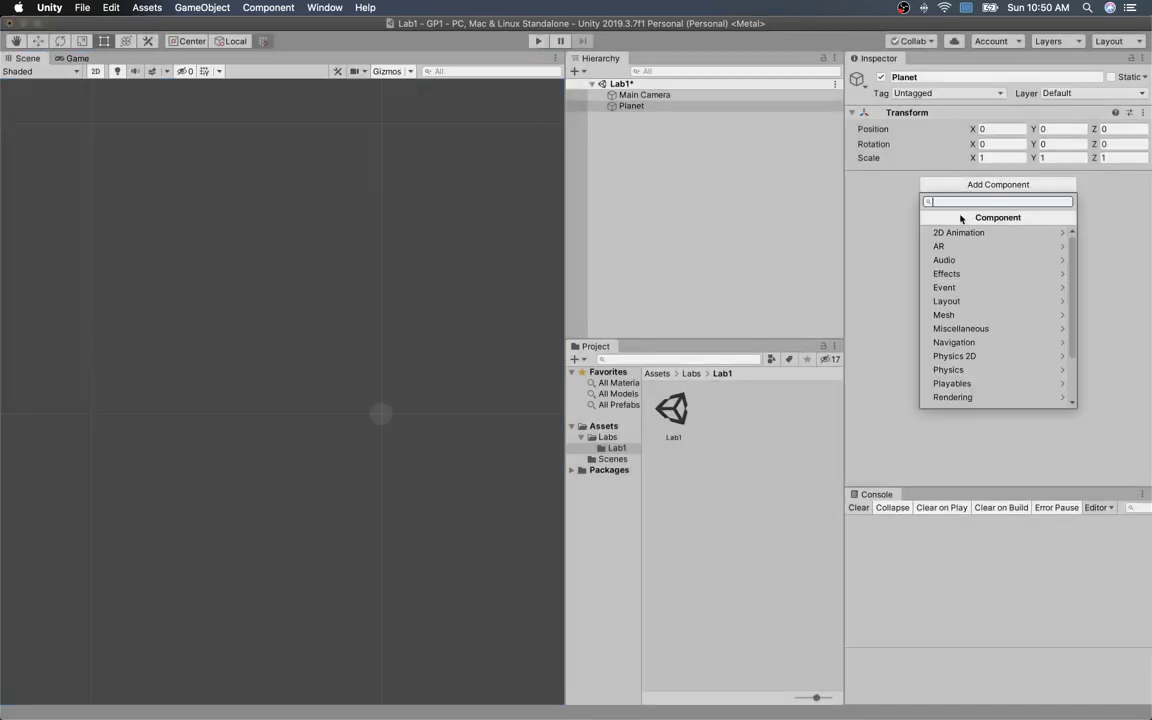
click(960, 397)
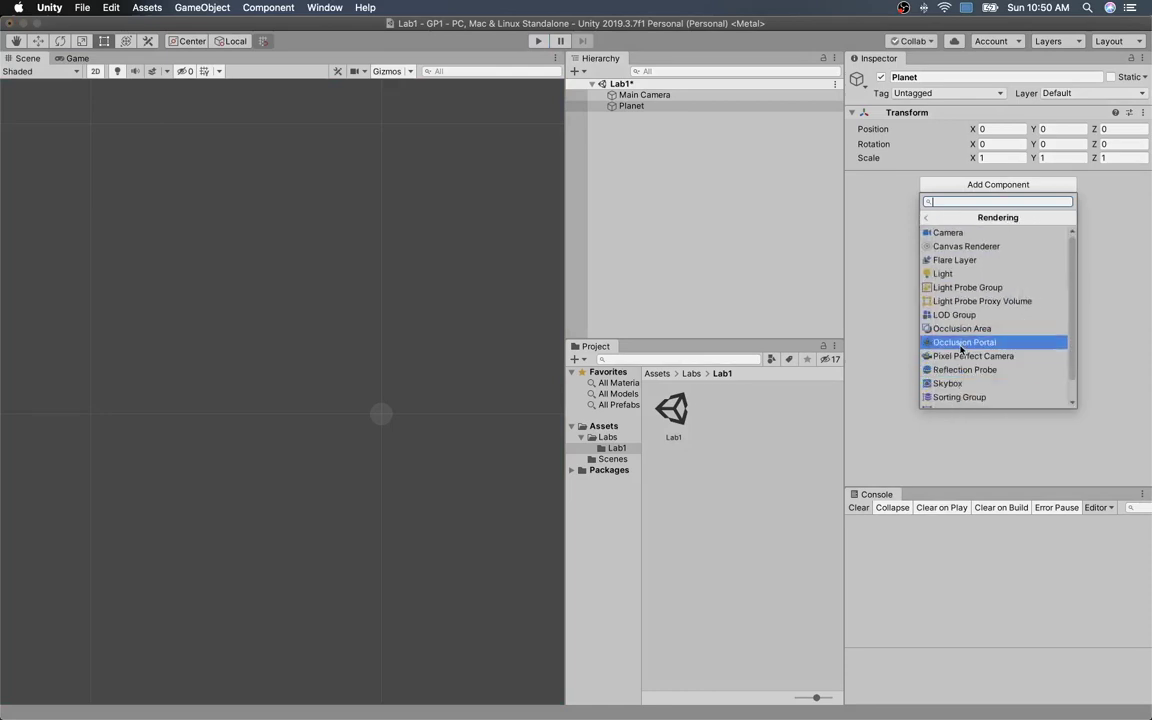
scroll(968, 371, down, 1)
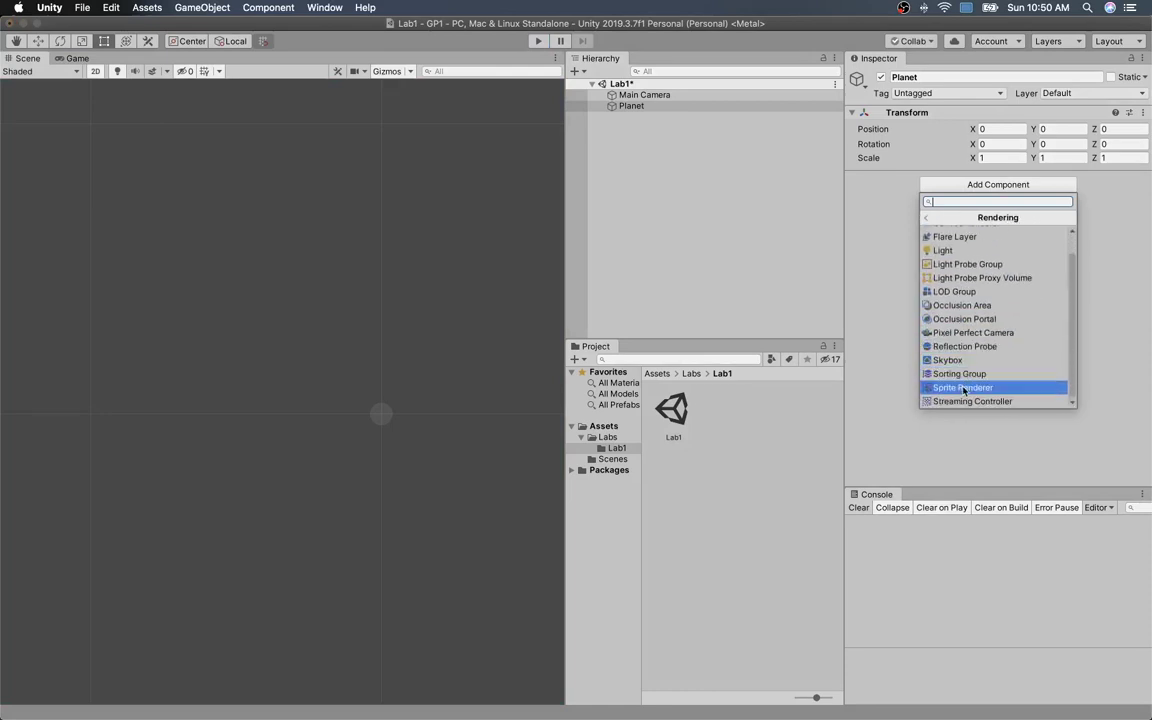
click(964, 388)
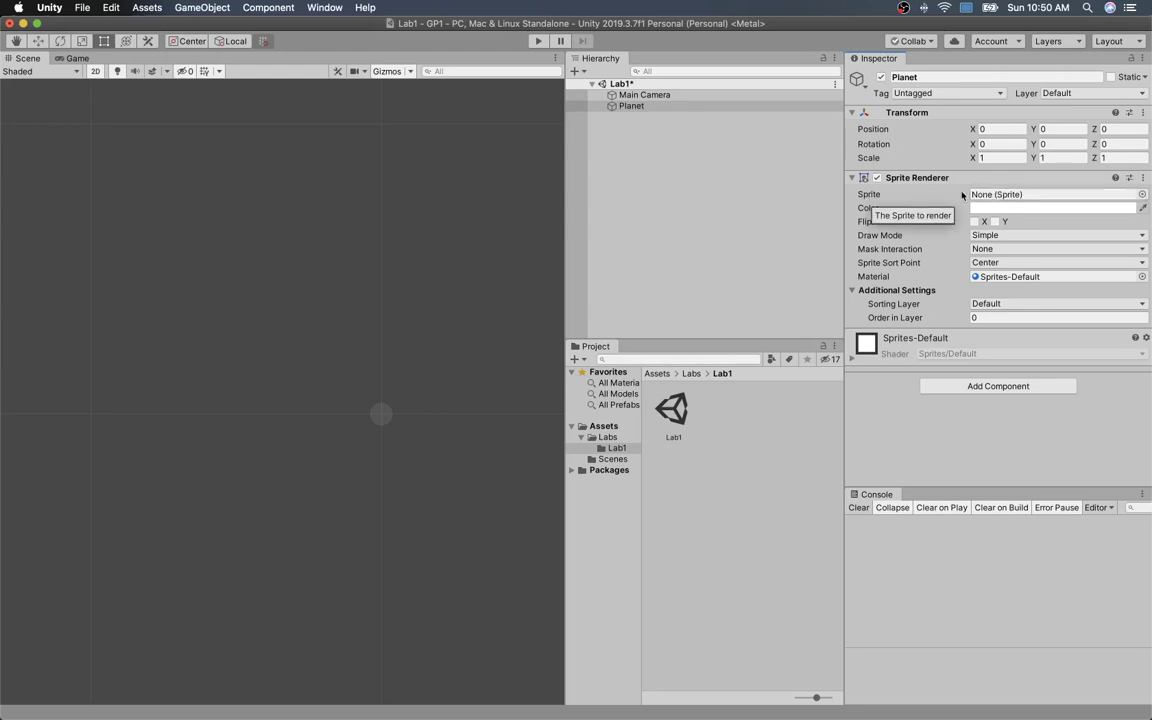
Assign the built-in InputFieldBackground sprite to the Planet's Sprite Renderer
click(1142, 196)
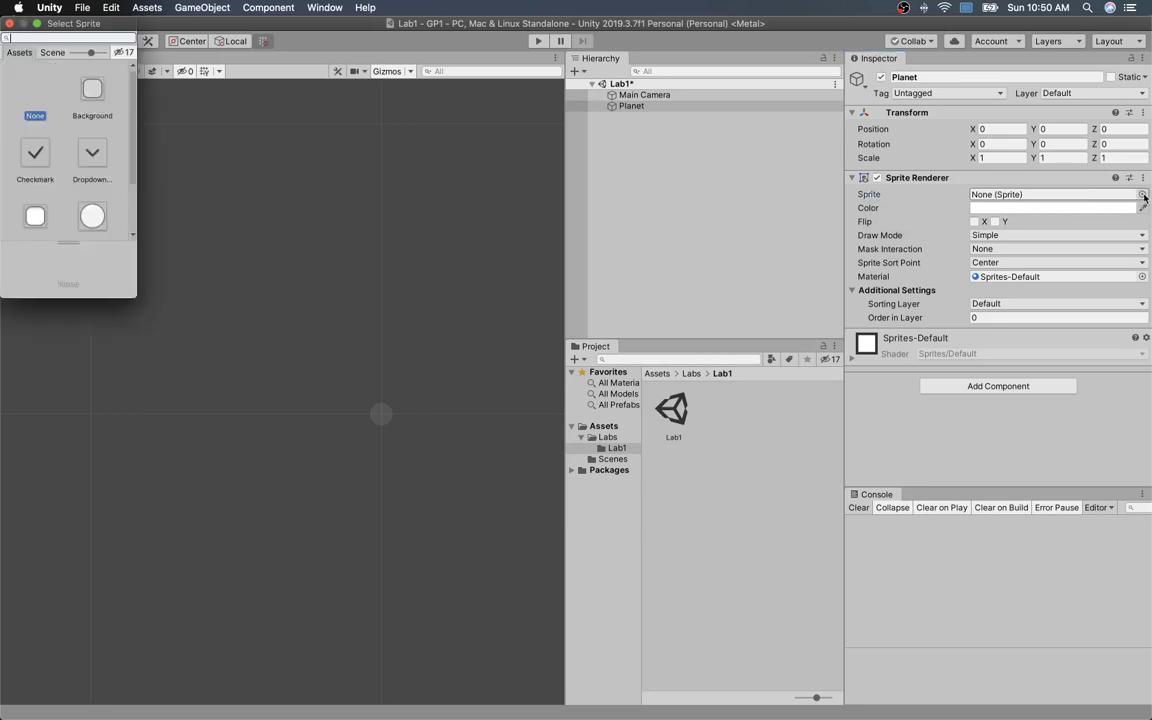
click(34, 218)
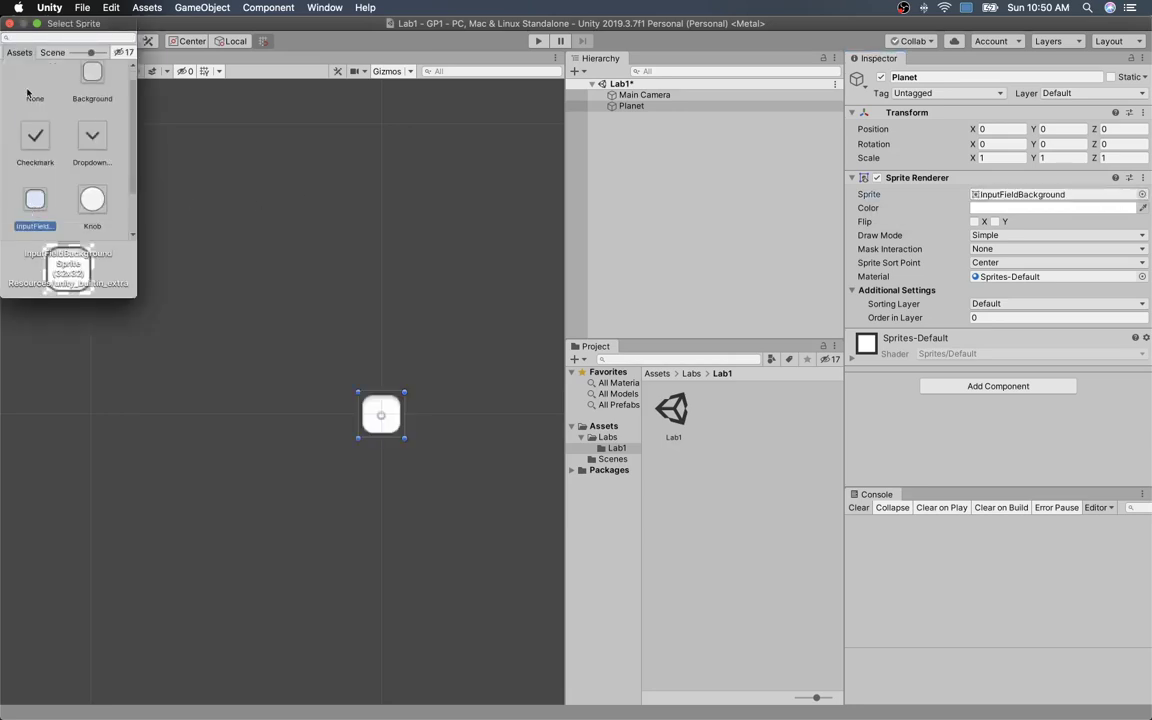
click(9, 23)
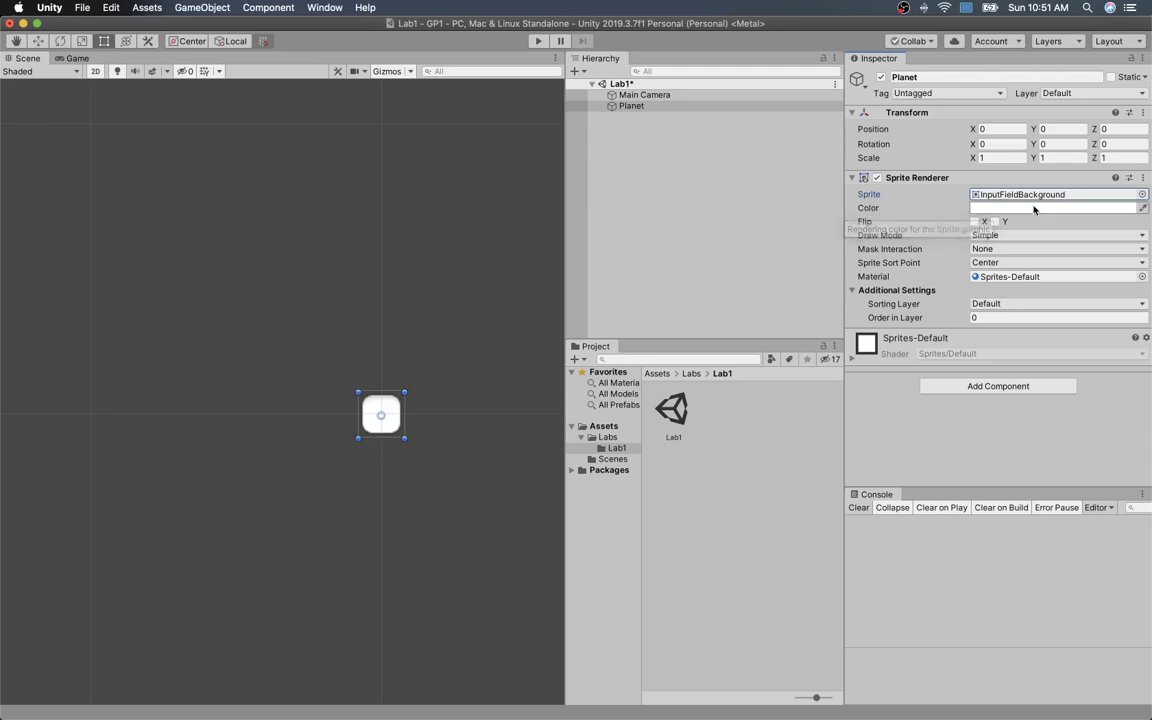
Set the Planet's Sprite Renderer color to magenta-pink, hex E335B5, with alpha at 255
click(1034, 208)
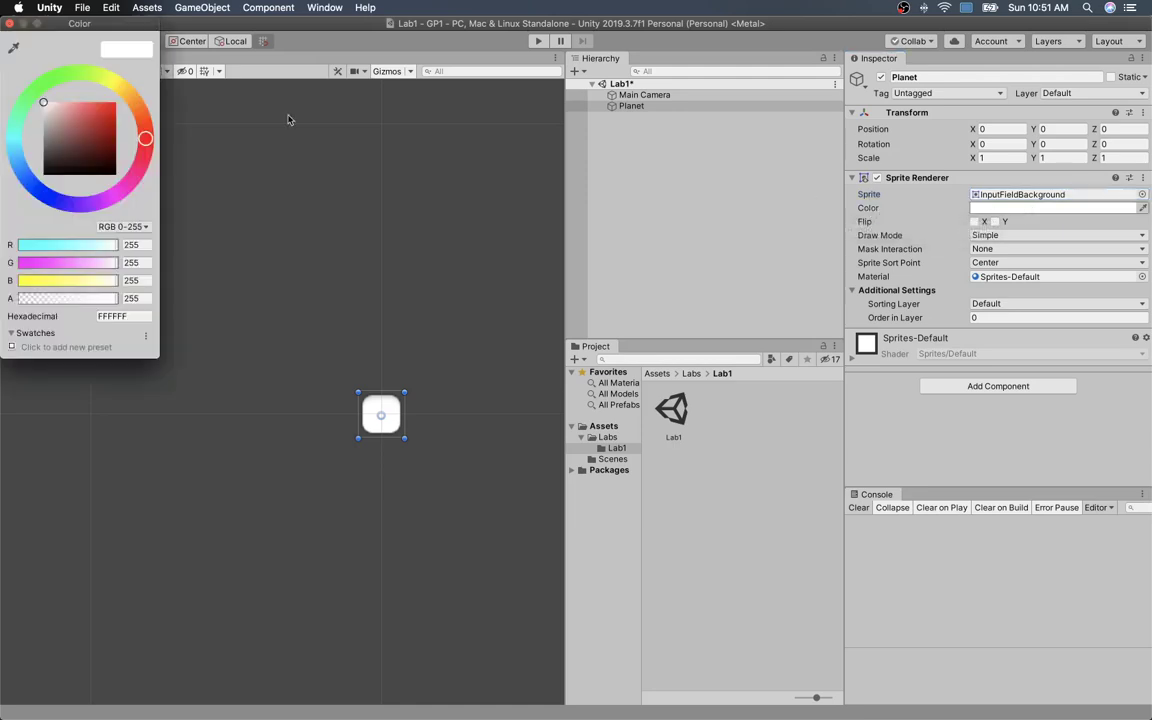
drag(91, 24, 151, 101)
mouse_move(207, 218)
mouse_down()
mouse_move(205, 190)
mouse_move(187, 172)
mouse_move(100, 180)
mouse_up()
click(123, 182)
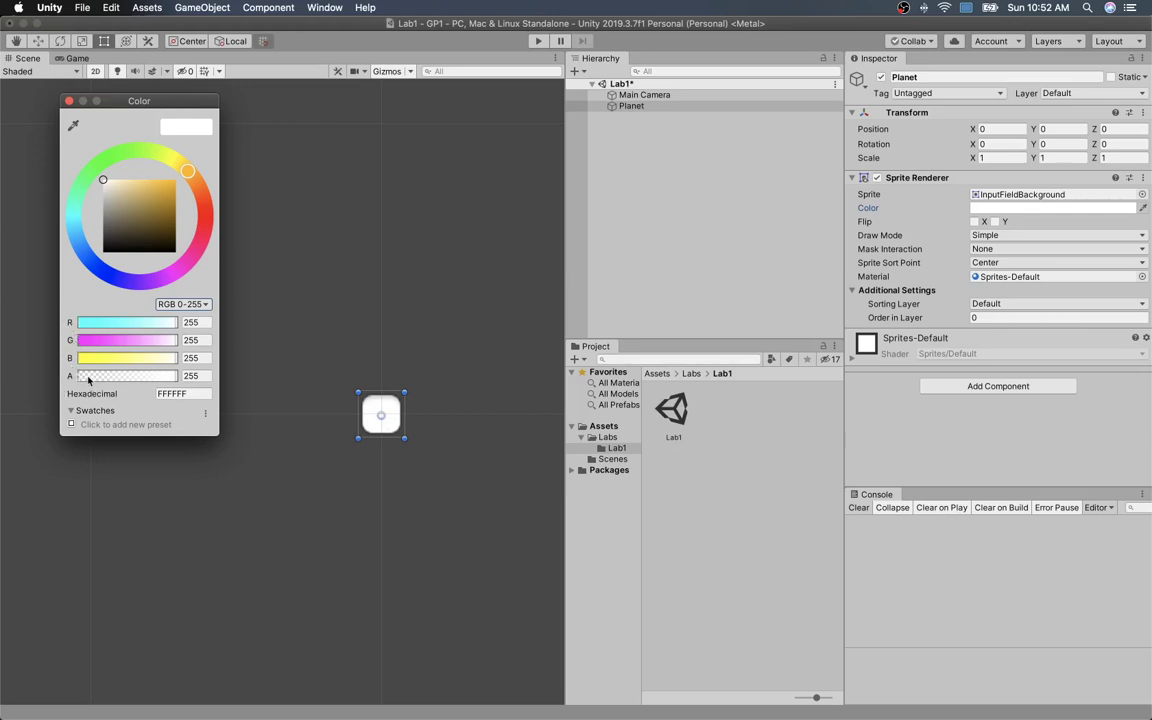
drag(88, 378, 175, 376)
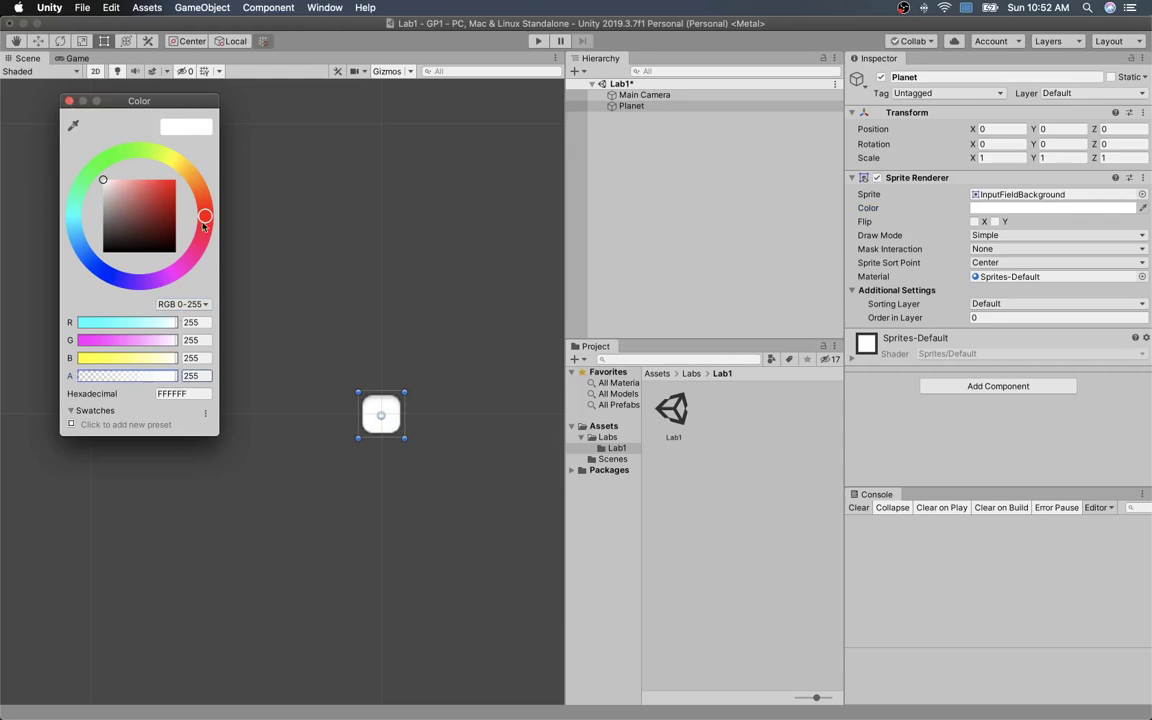
drag(203, 226, 172, 238)
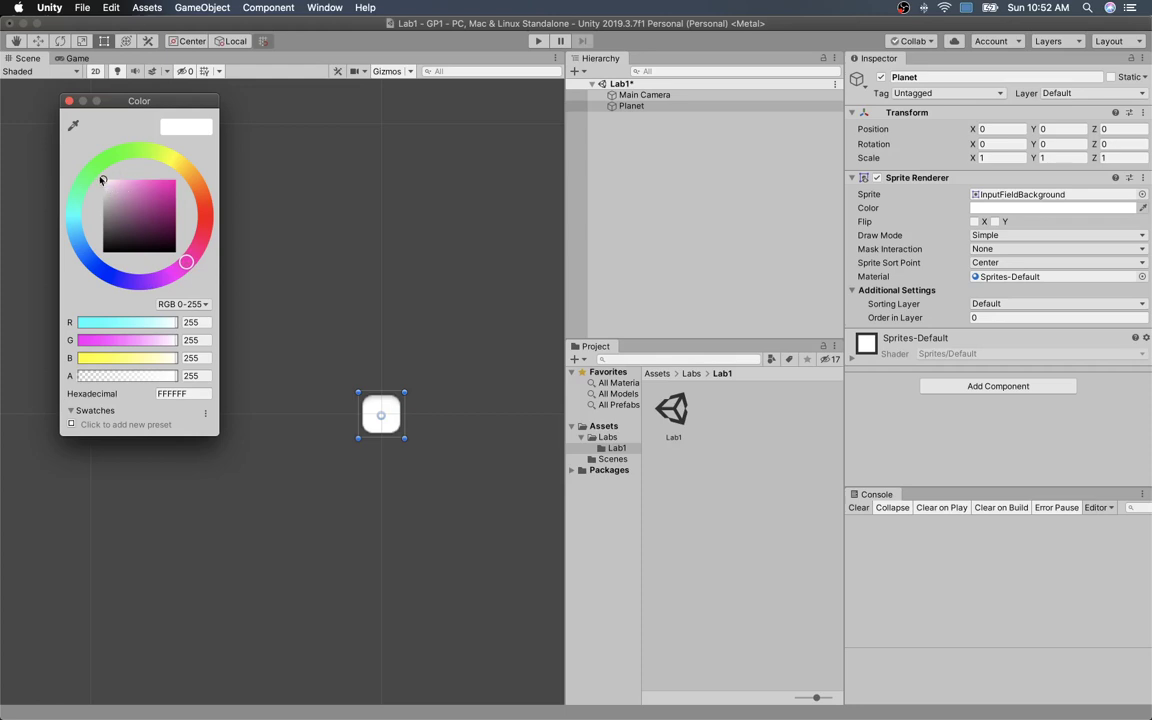
drag(126, 192, 158, 190)
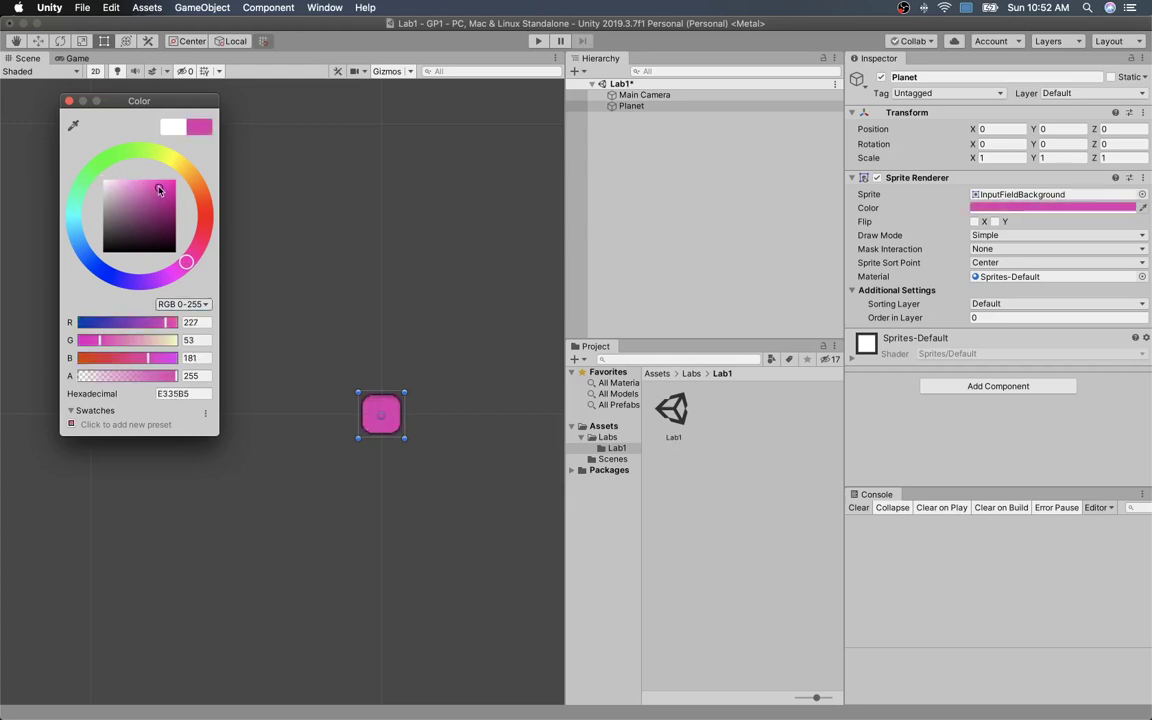
click(69, 101)
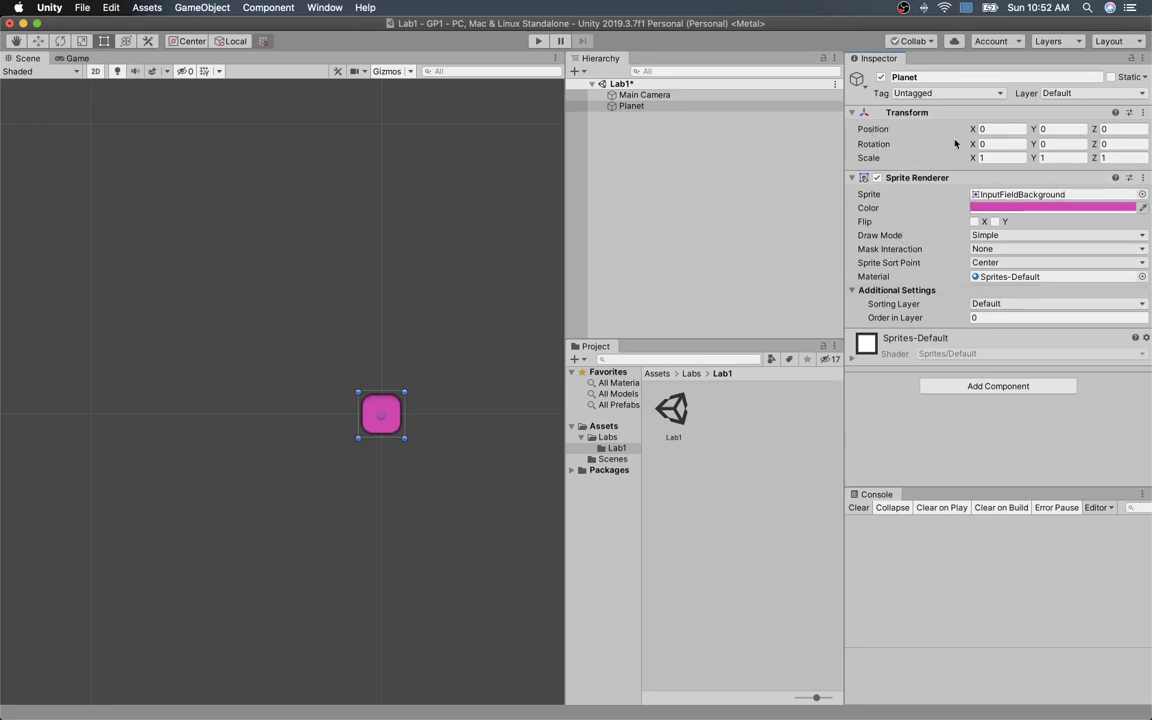
Try rotating the Planet slightly about X and to about 32 degrees about Z, and reset both rotations to 0
mouse_move(973, 144)
mouse_down()
mouse_move(1035, 150)
mouse_move(950, 156)
mouse_move(966, 147)
mouse_up()
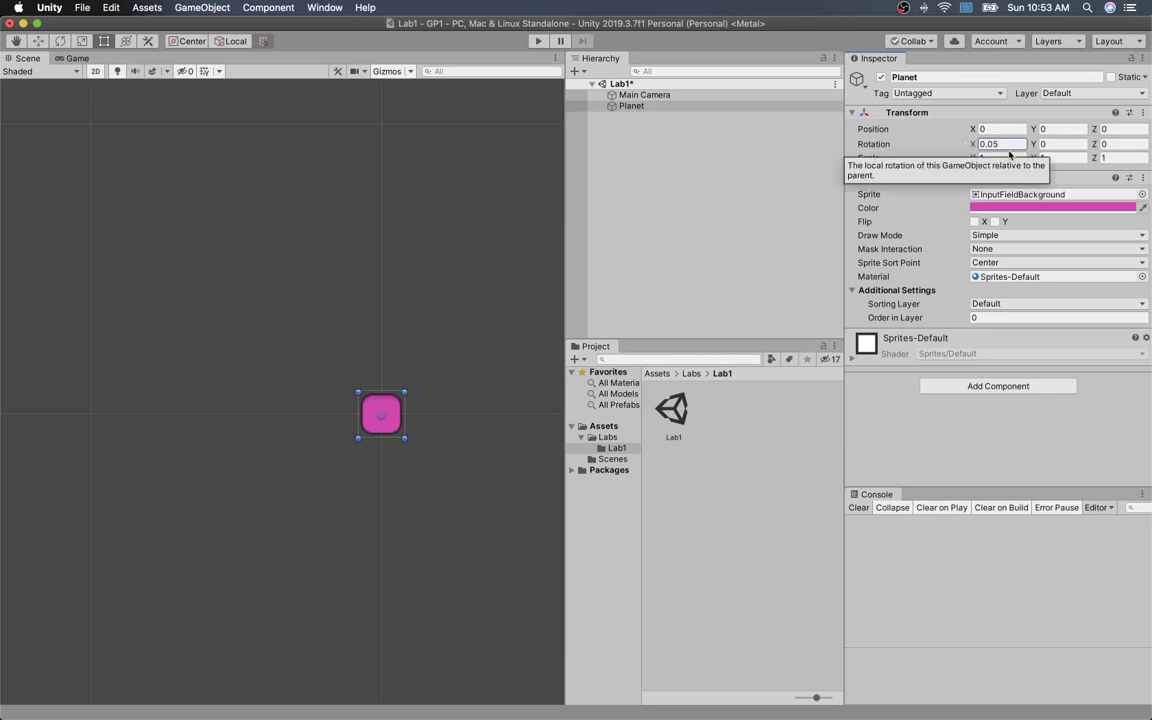
click(1008, 147)
text(0)
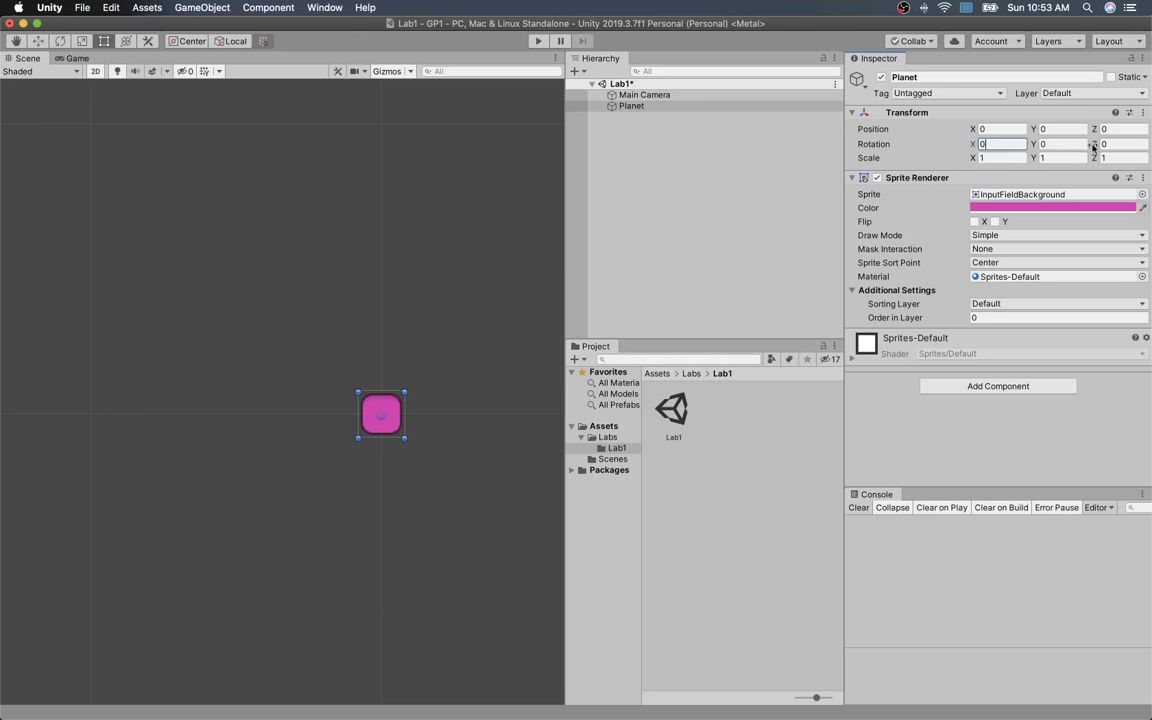
click(1093, 147)
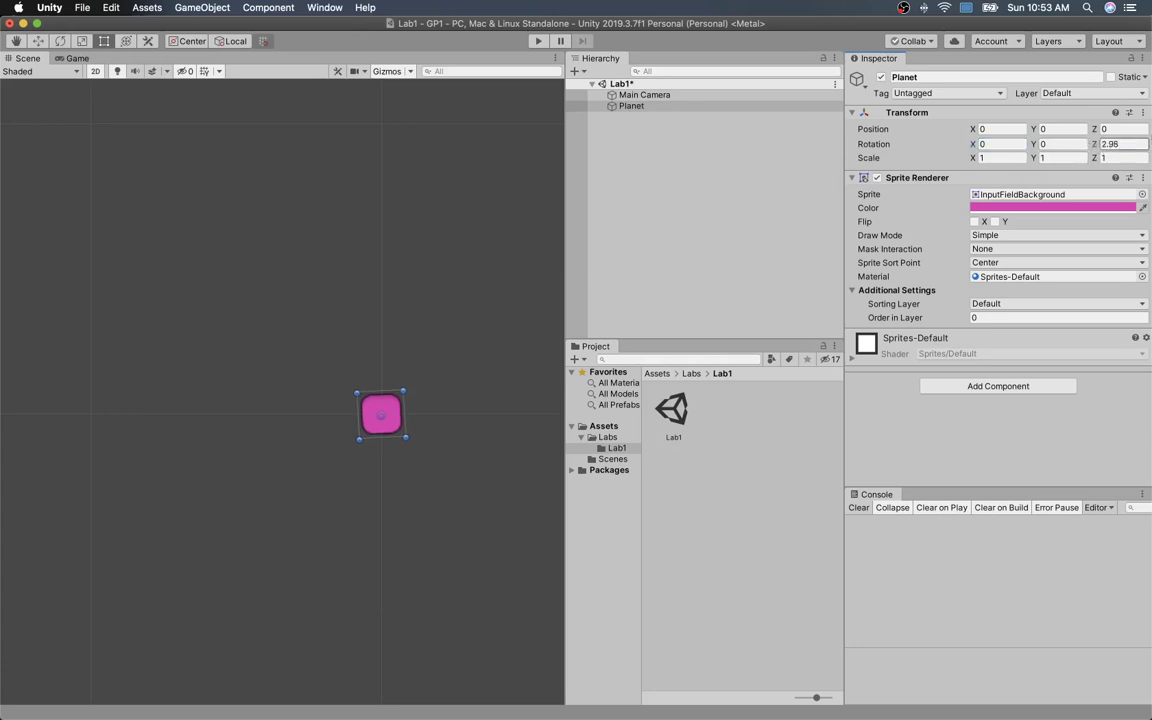
drag(1097, 144, 1144, 118)
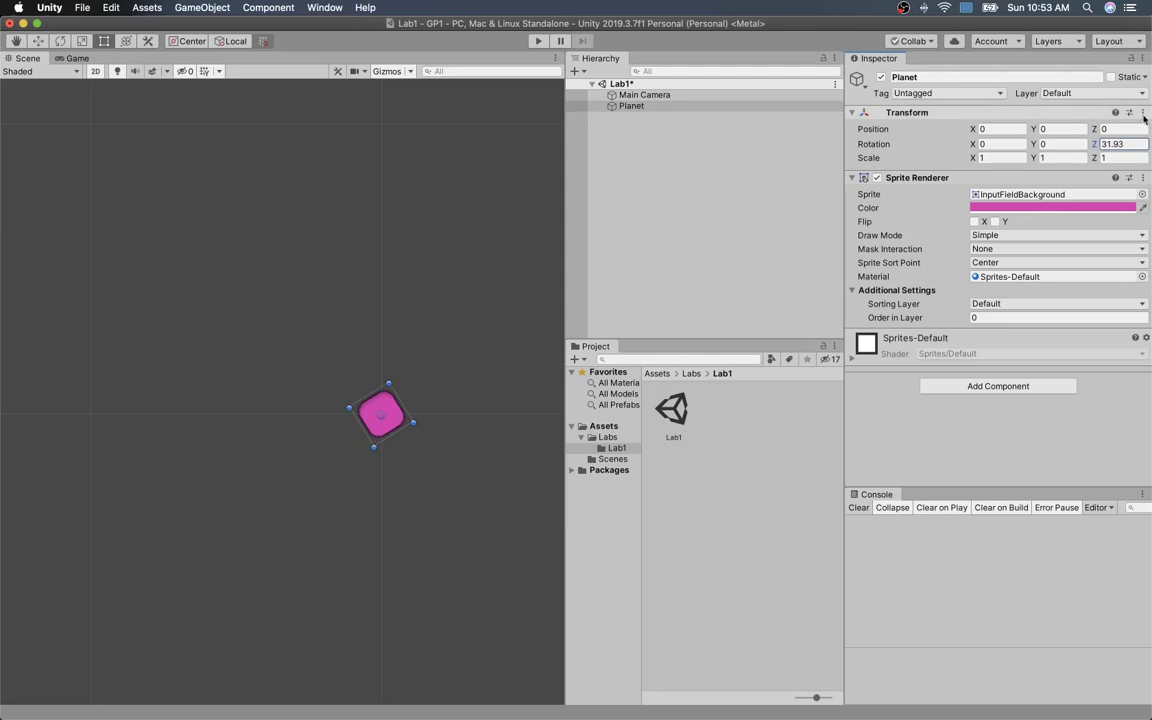
click(1115, 143)
text(0)
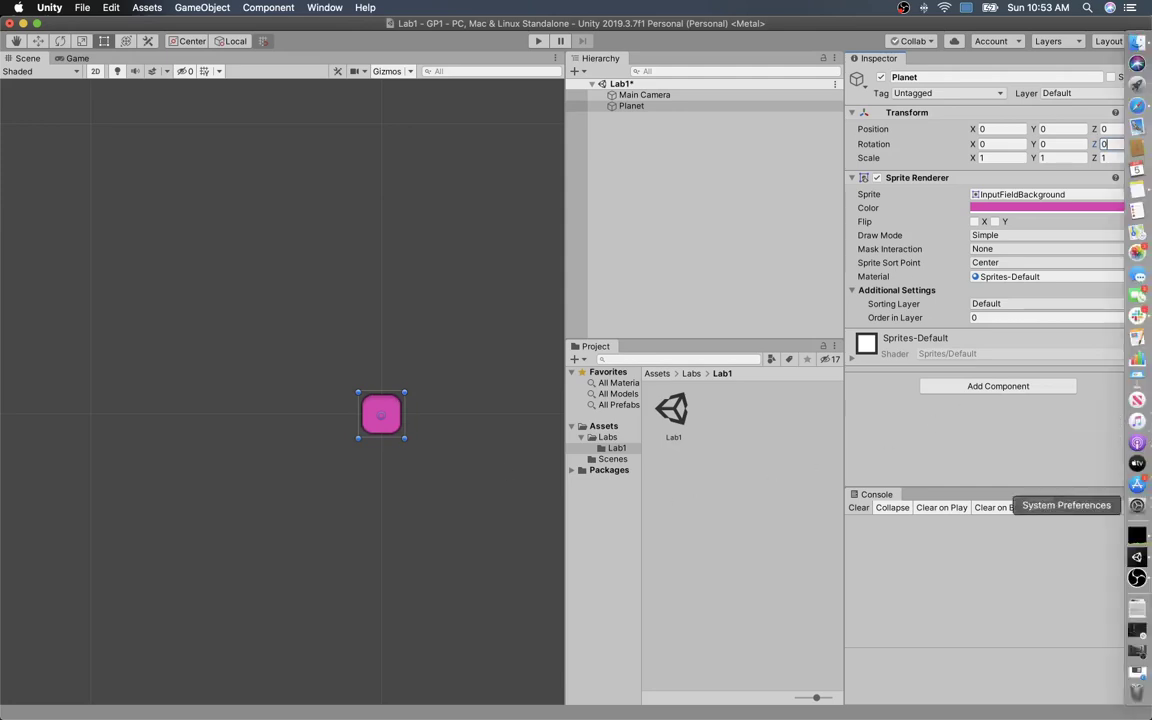
Import planet.png from the desktop into the Lab1 assets folder and assign it as the Planet's sprite
drag(1150, 392, 1071, 392)
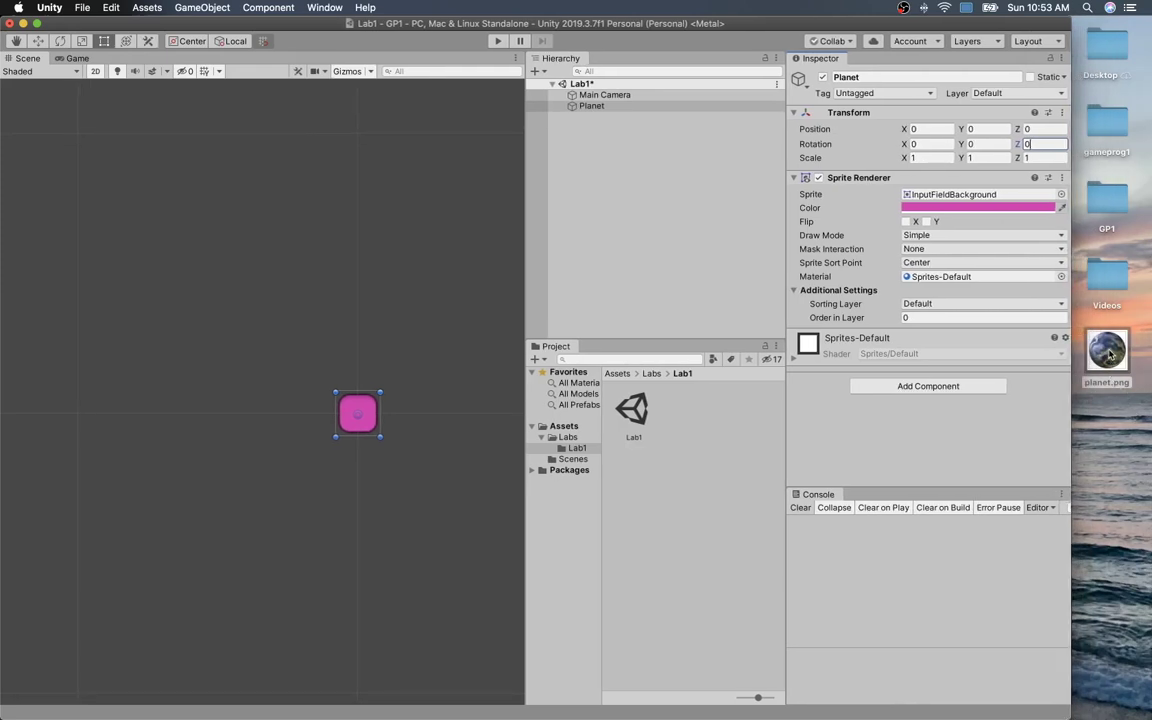
drag(1108, 350, 645, 496)
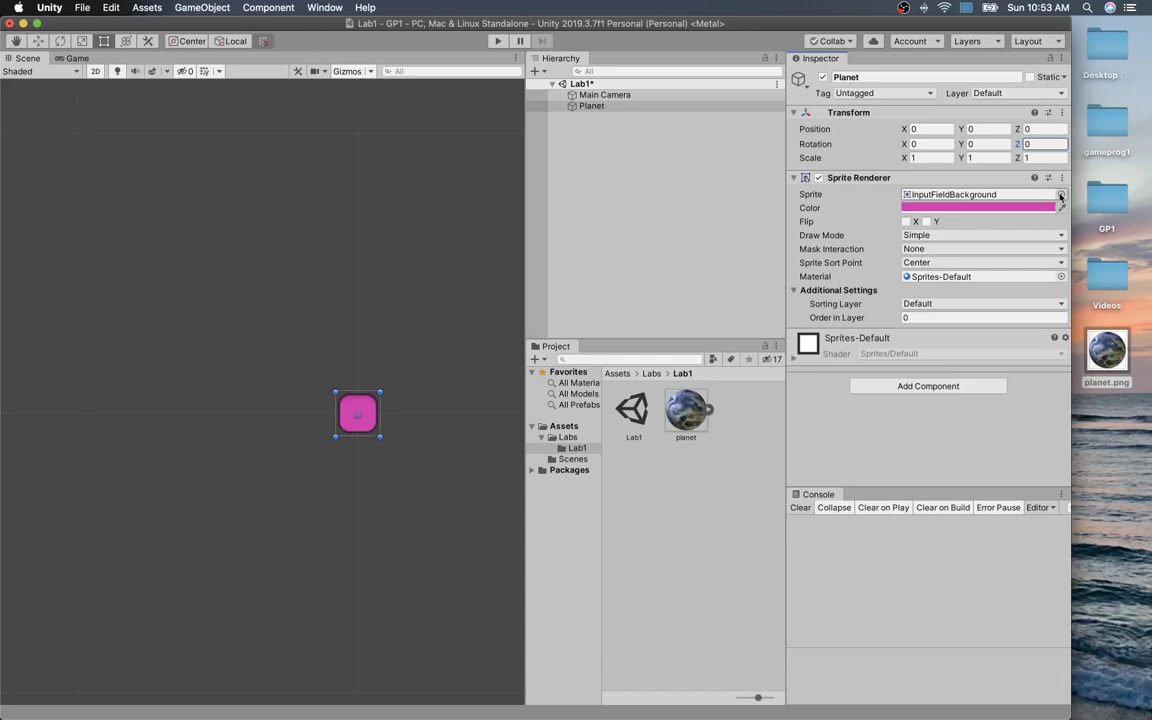
drag(686, 410, 962, 194)
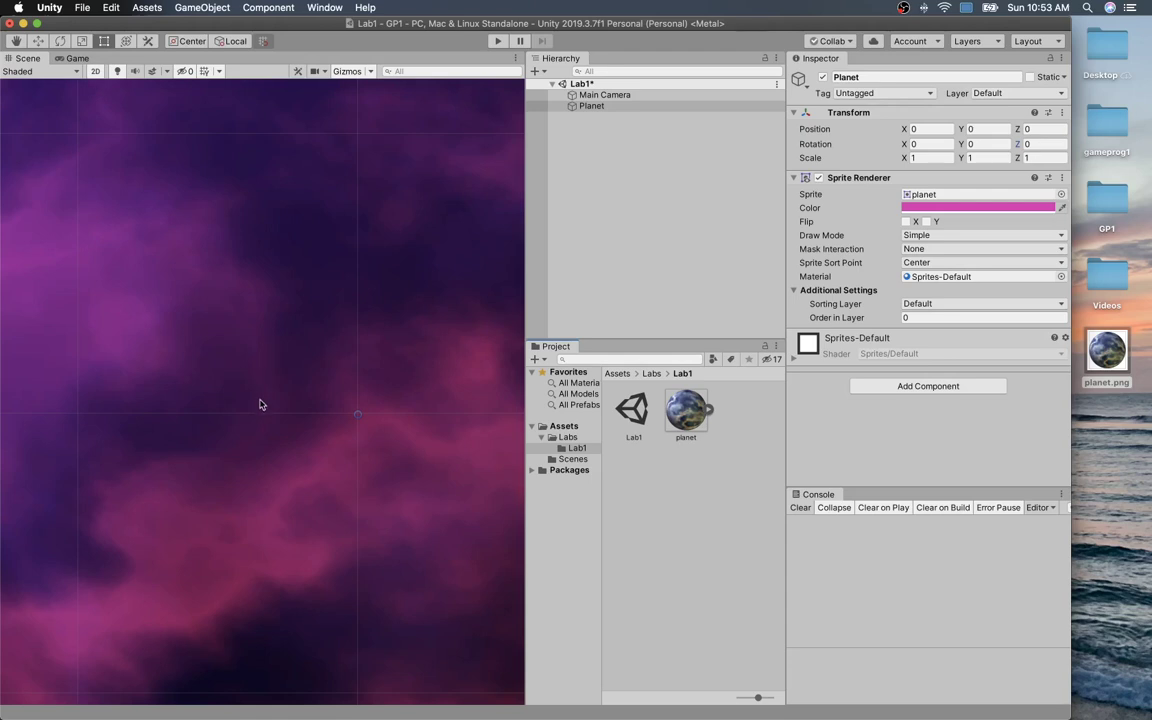
scroll(259, 404, down, 10)
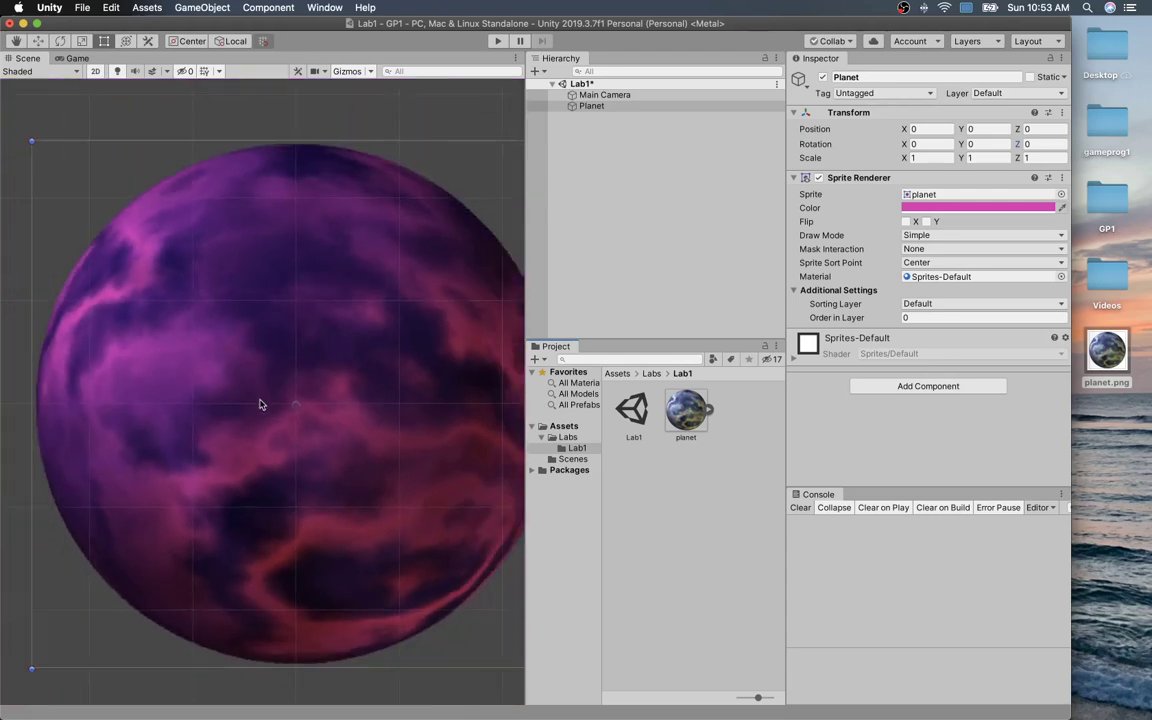
scroll(259, 404, down, 10)
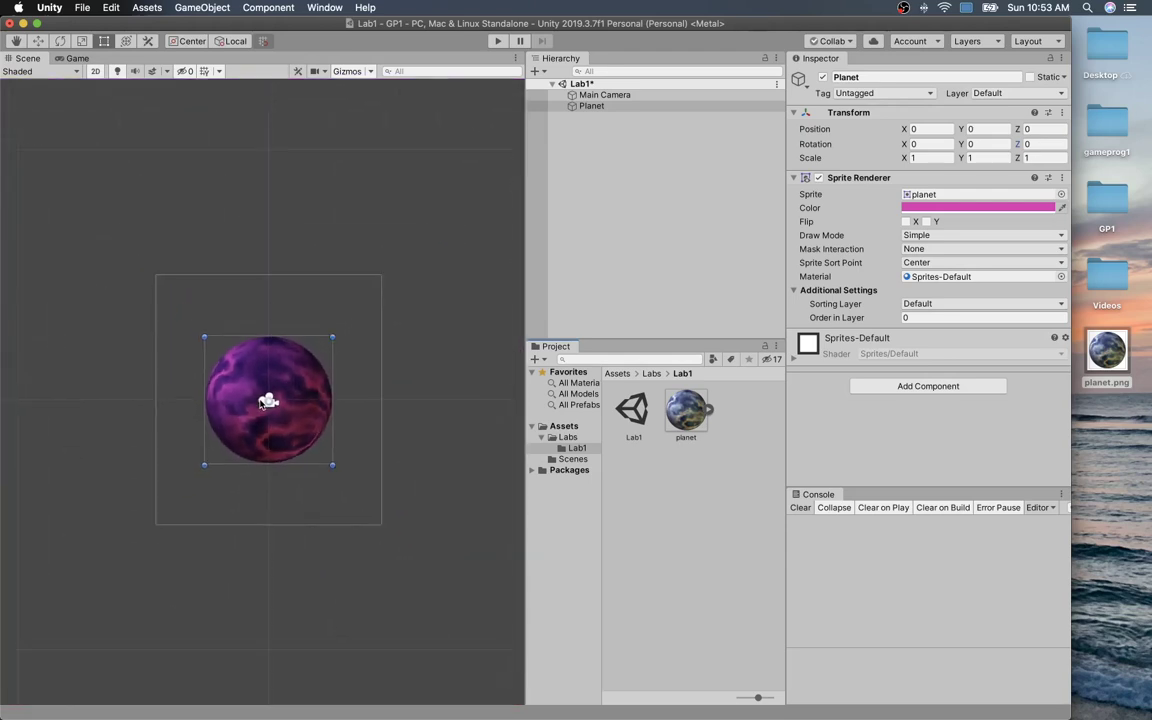
scroll(264, 401, down, 5)
scroll(264, 401, up, 3)
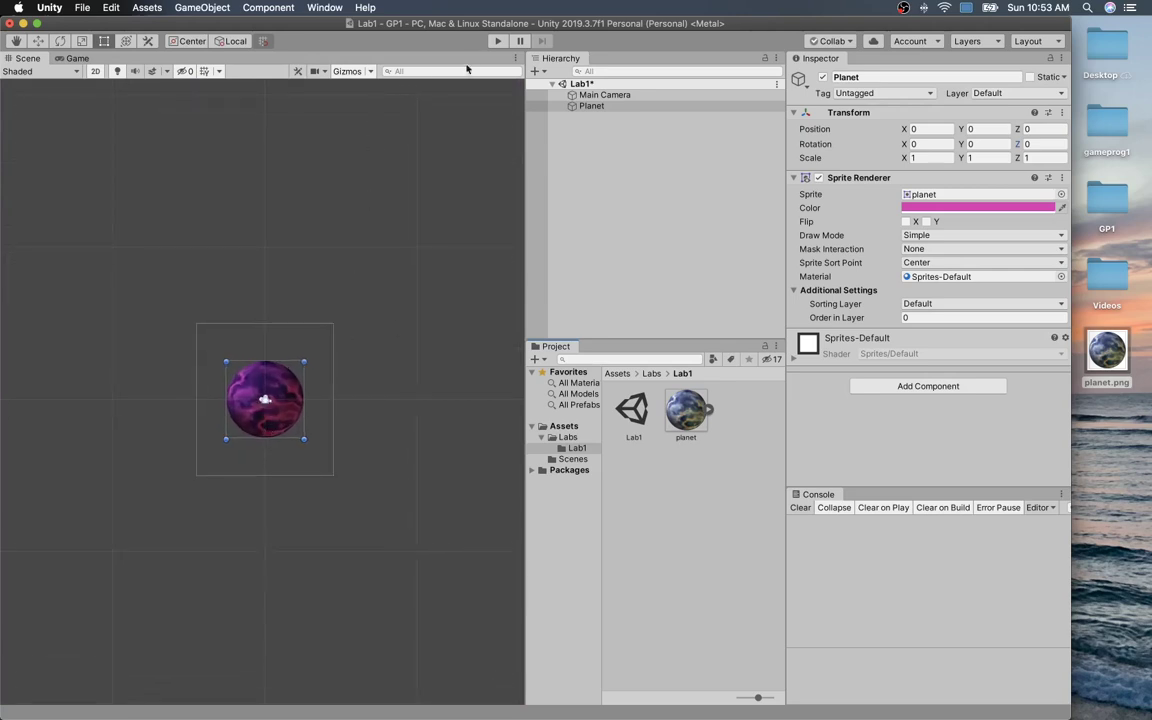
Play-test the scene while changing the Planet's Z rotation to about 10.61 and X position to about -0.32, and stop play mode
click(500, 40)
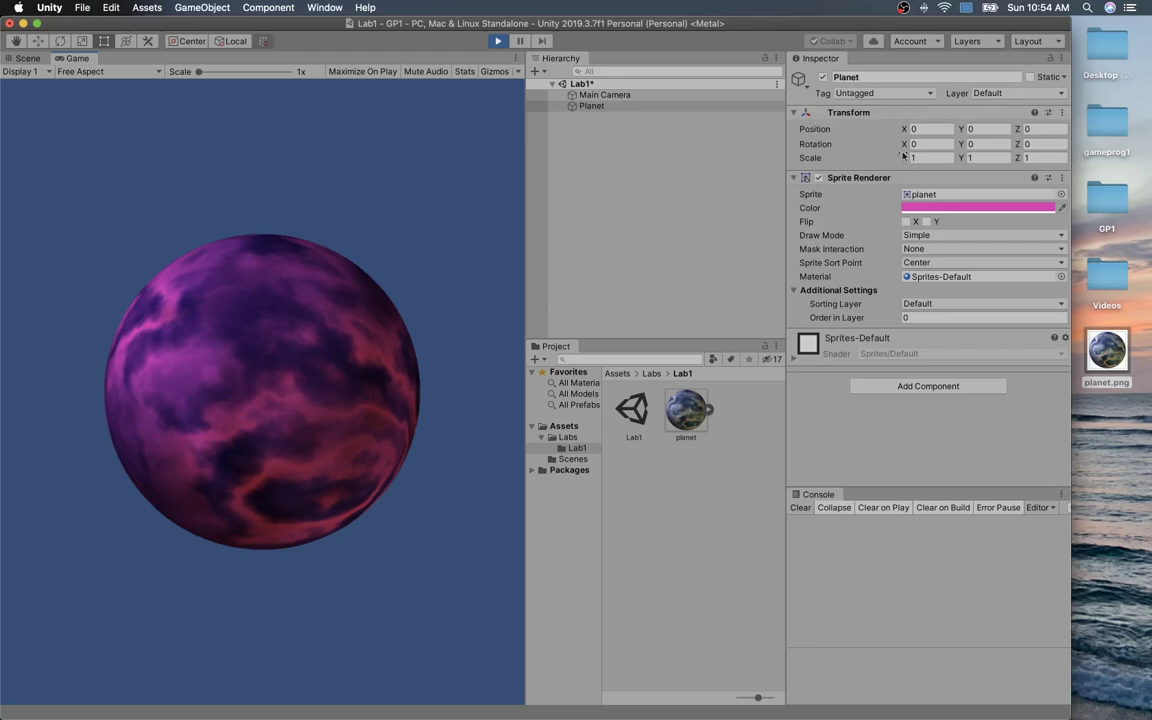
drag(1019, 144, 1050, 144)
drag(1150, 127, 990, 141)
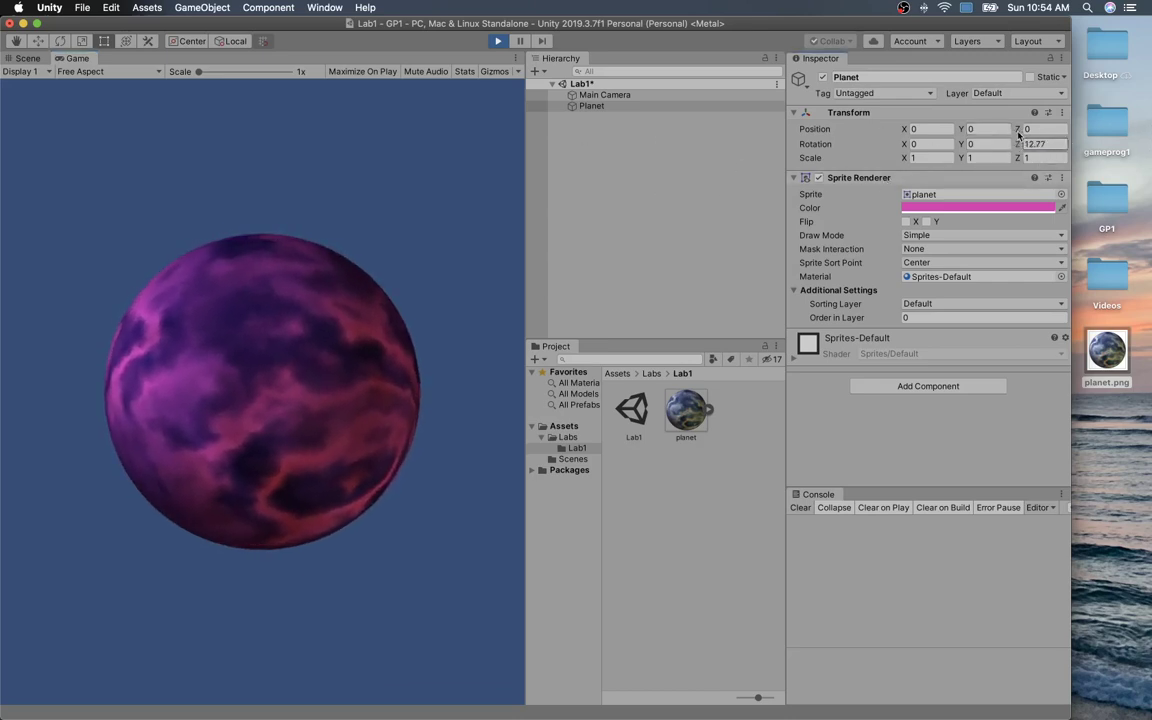
mouse_move(905, 129)
mouse_down()
mouse_move(872, 131)
mouse_move(886, 101)
mouse_move(890, 127)
mouse_up()
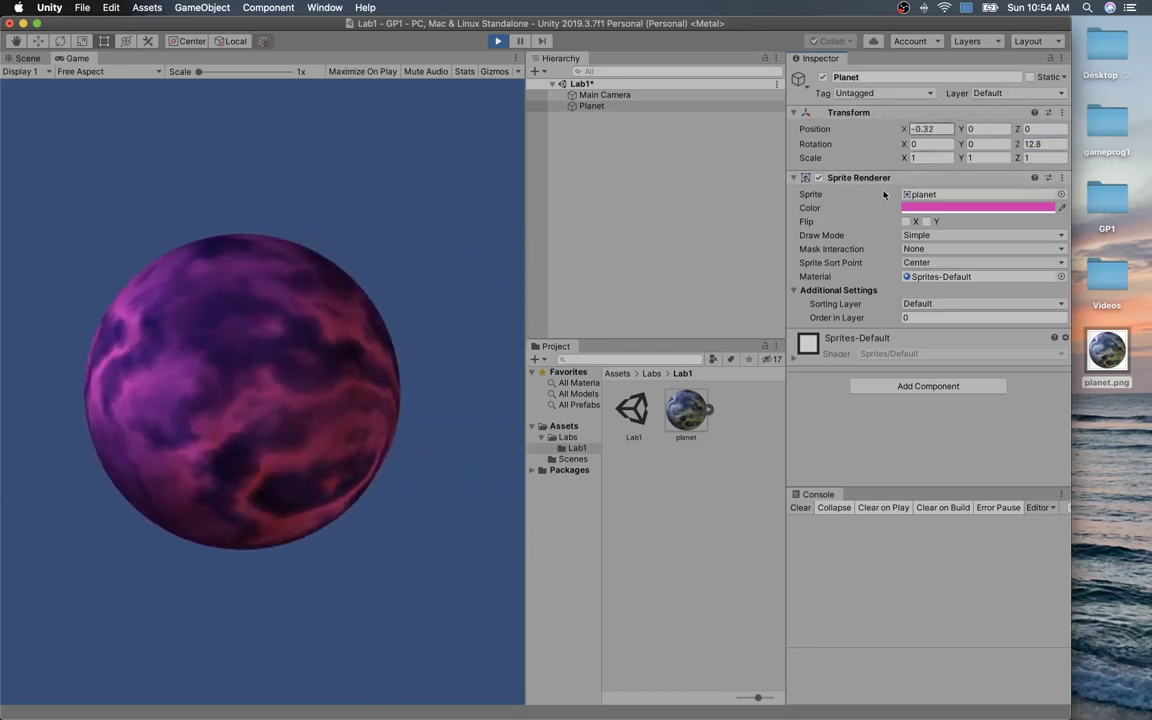
drag(1017, 147, 966, 147)
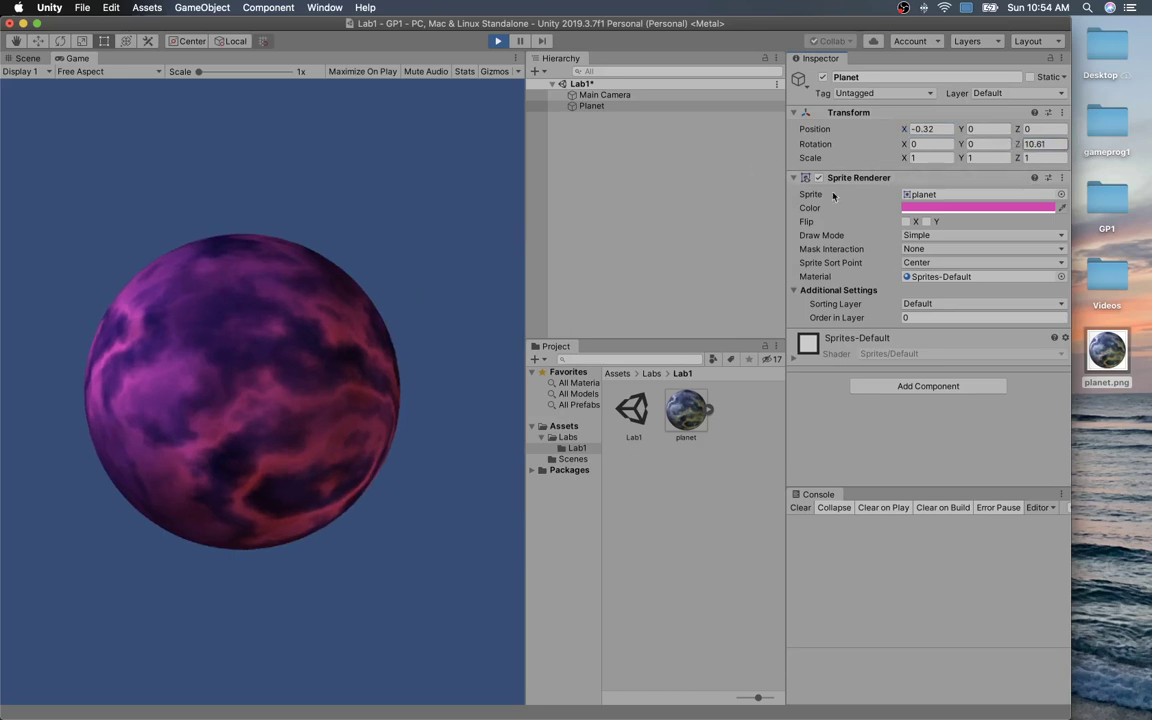
click(496, 42)
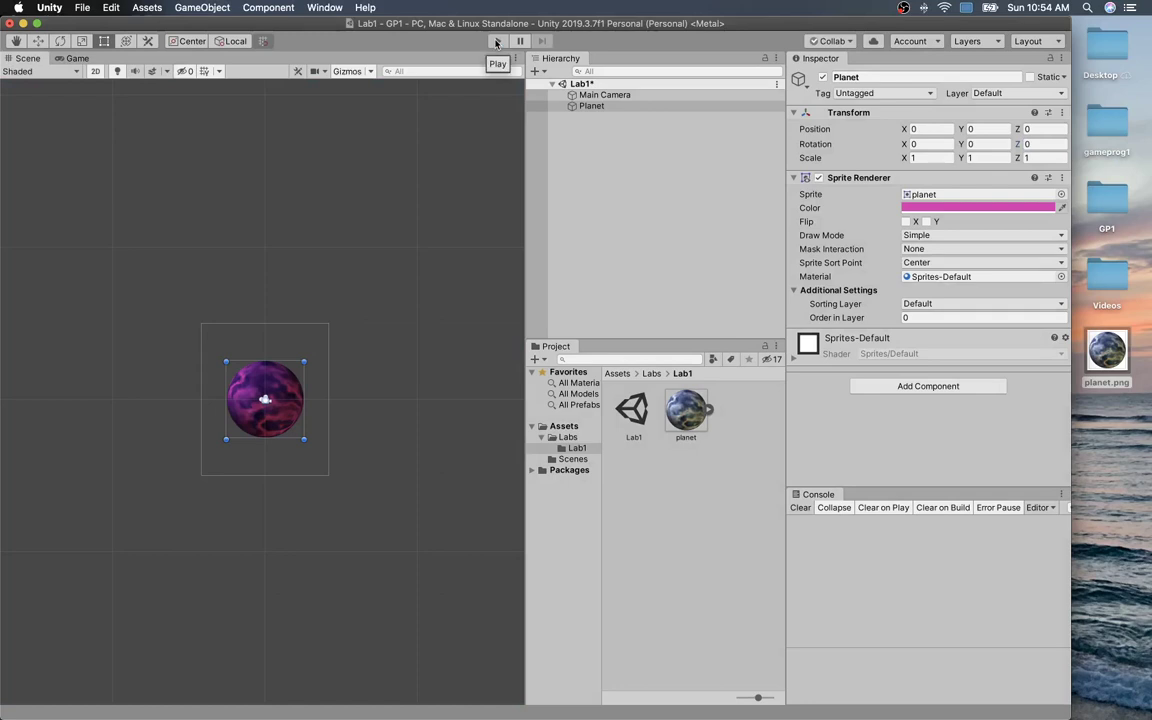